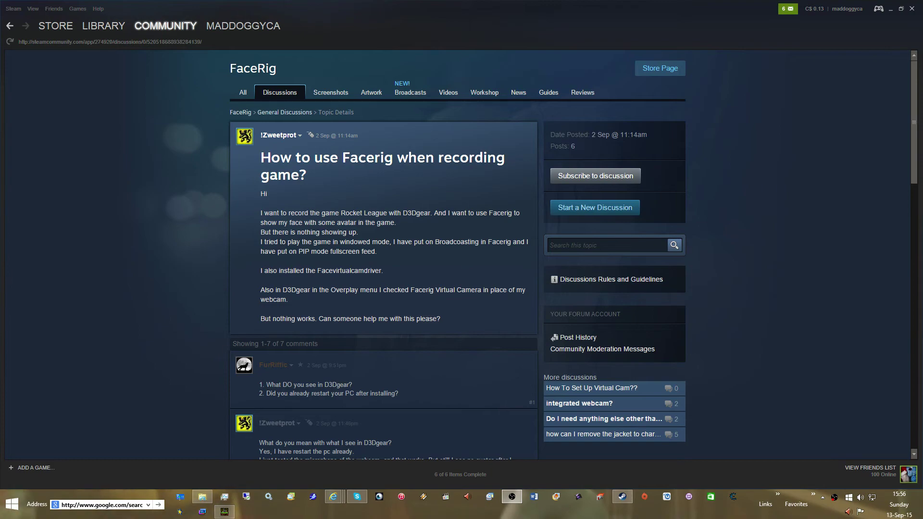
# Switch to Open Broadcaster Software and minimize the Steam and FaceVirtualCamDriver folder windows
pyautogui.click(891, 8)
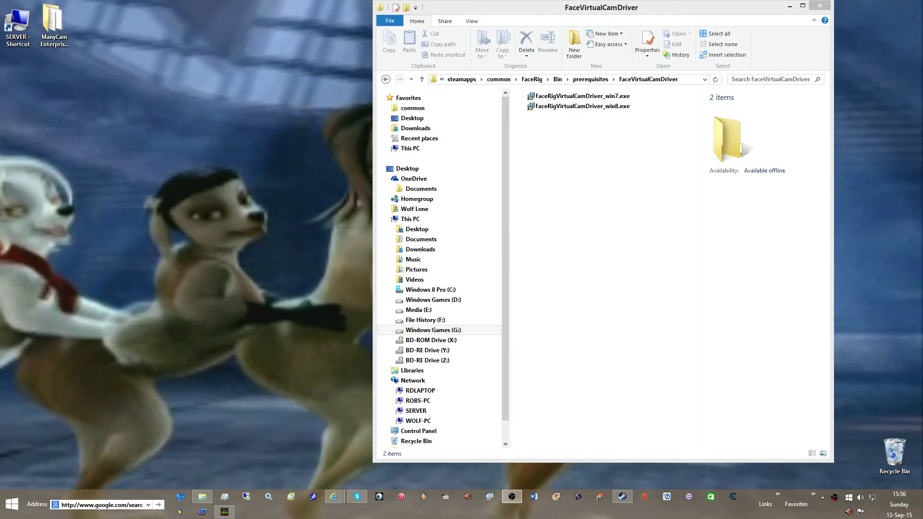
pyautogui.click(512, 497)
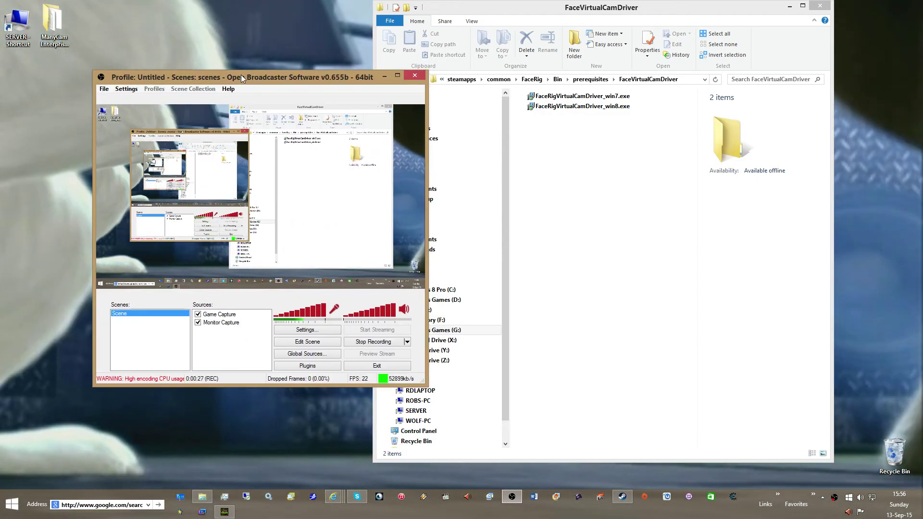
pyautogui.moveTo(241, 74); pyautogui.dragTo(187, 90)
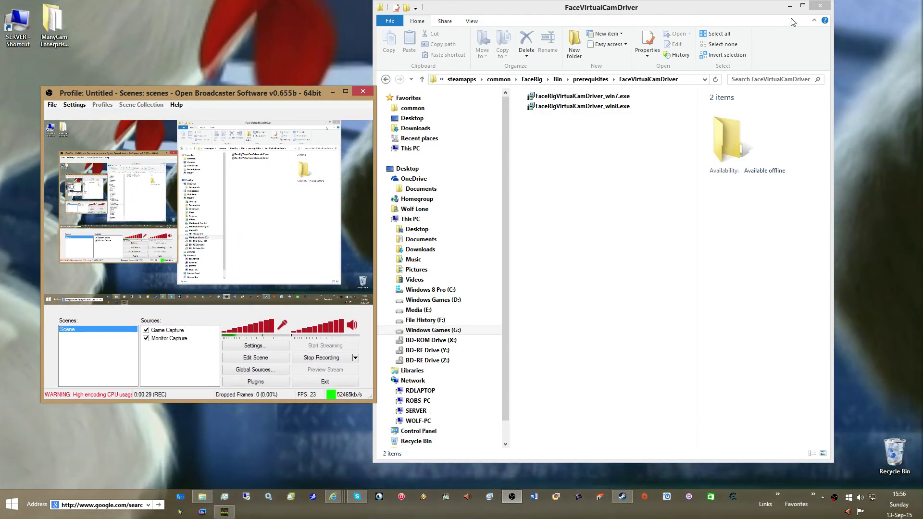
pyautogui.click(789, 6)
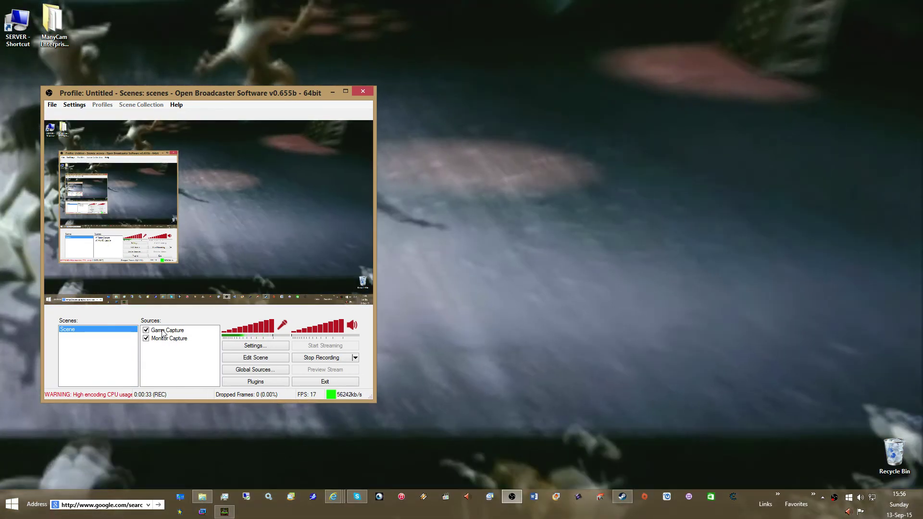
# Add a Video Capture Device source to the scene, keeping the suggested name
pyautogui.rightClick(166, 359)
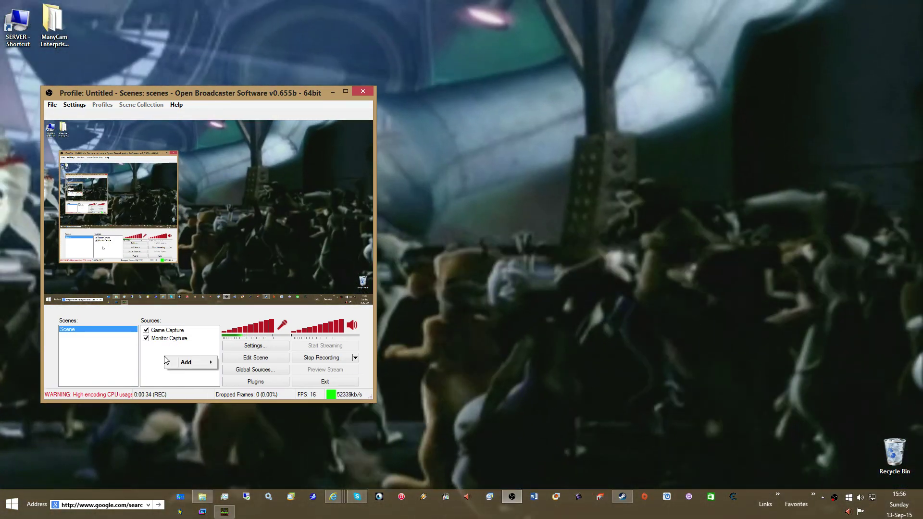
pyautogui.moveTo(200, 363)
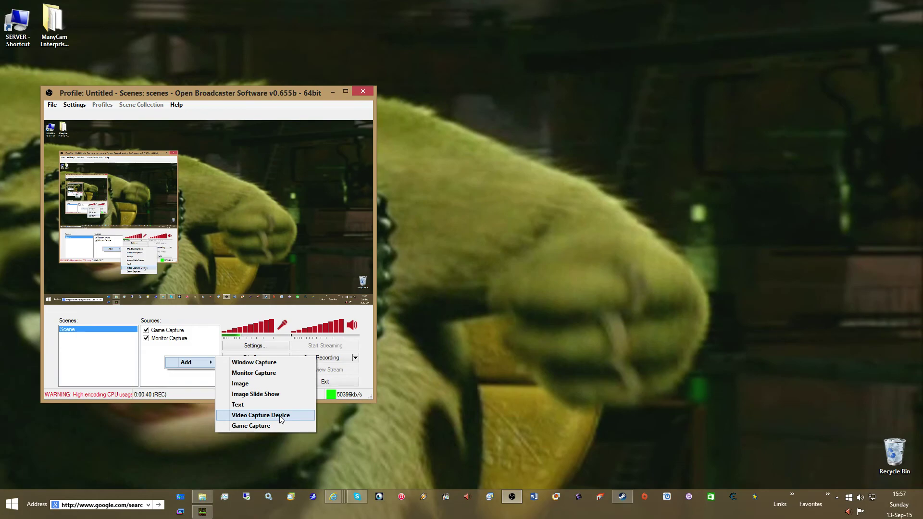
pyautogui.click(282, 416)
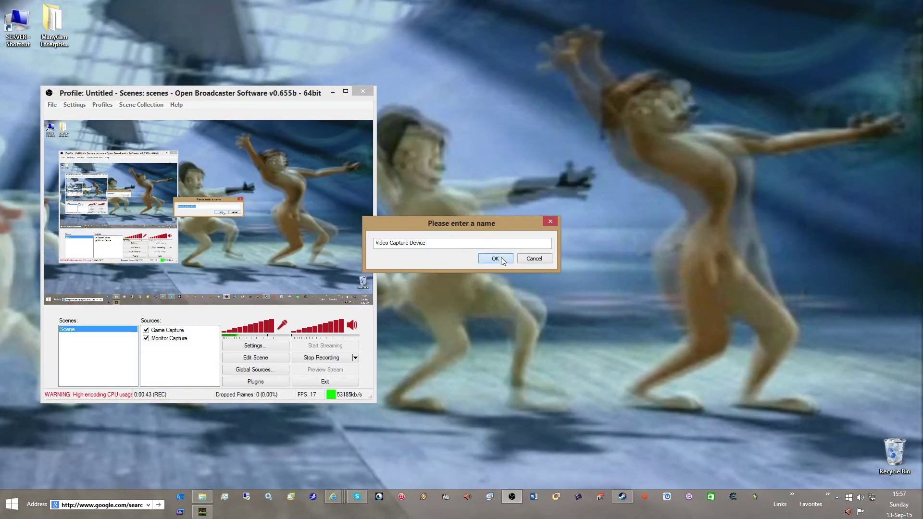
pyautogui.click(500, 259)
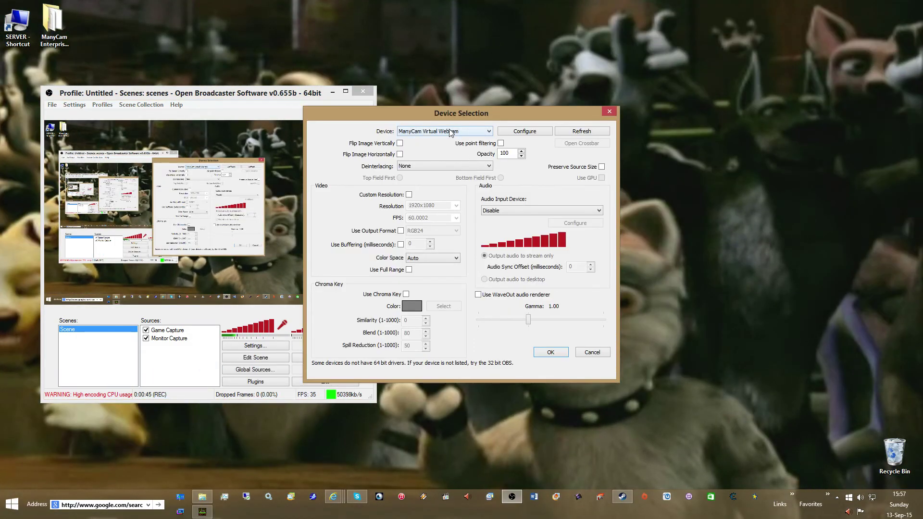
# Choose FaceRig Virtual Camera as the device for the new video capture source
pyautogui.click(451, 131)
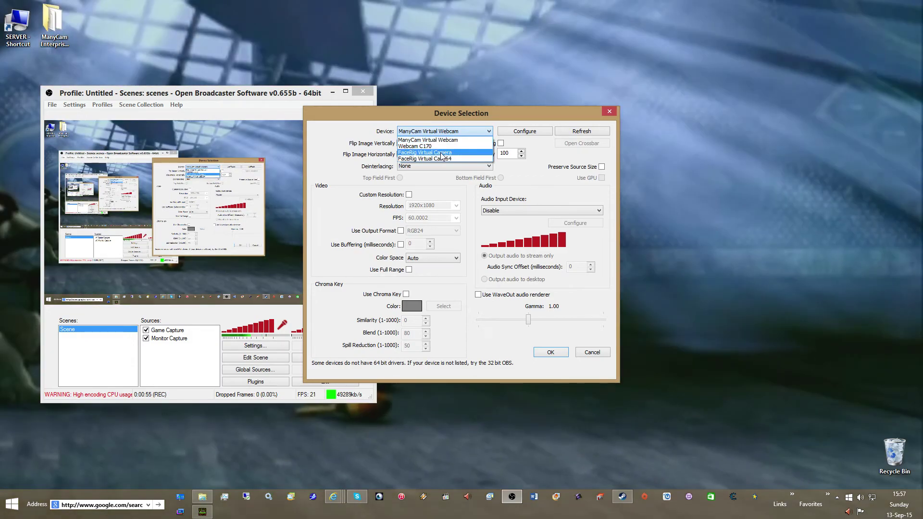
pyautogui.click(440, 152)
pyautogui.click(447, 131)
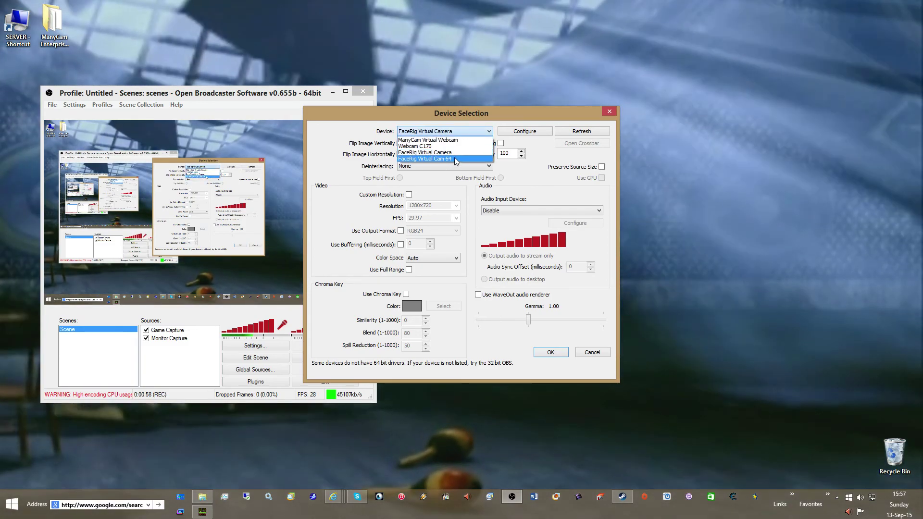
pyautogui.click(461, 152)
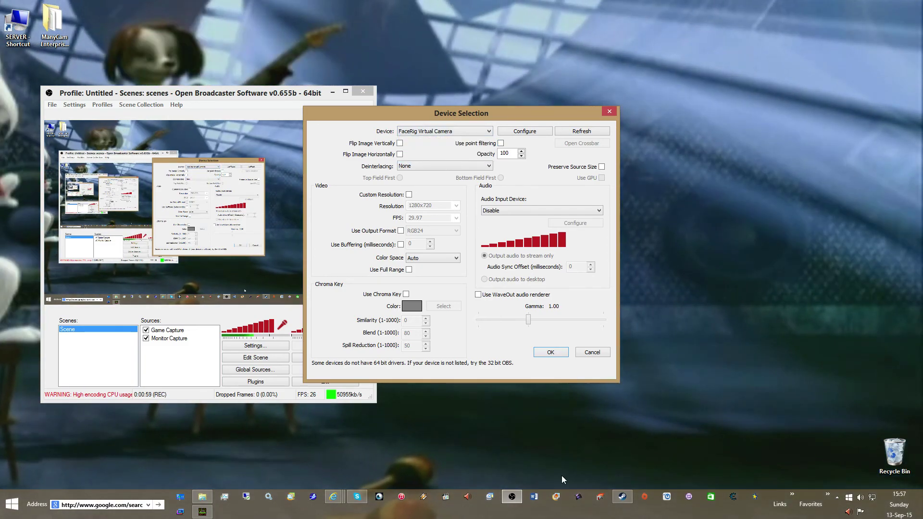
# Launch FaceRig and start its live avatar view from the launcher
pyautogui.click(561, 475)
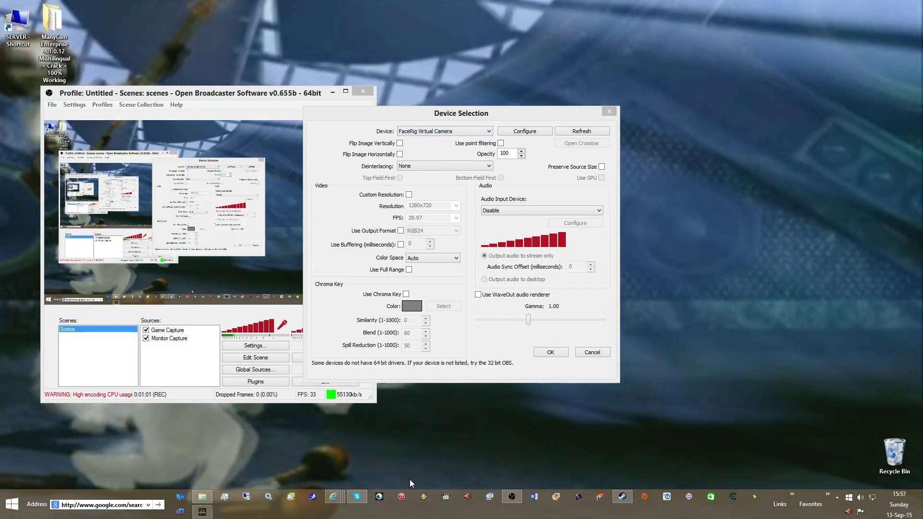
pyautogui.click(383, 498)
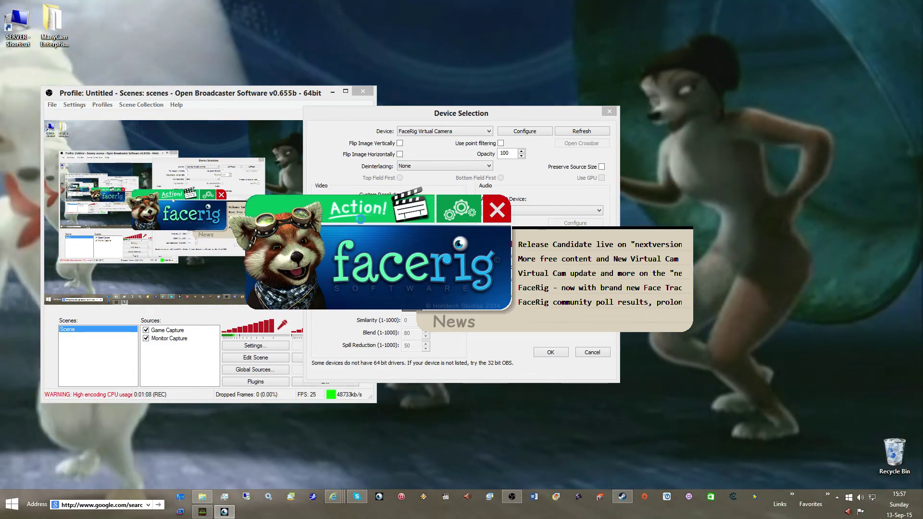
pyautogui.click(361, 222)
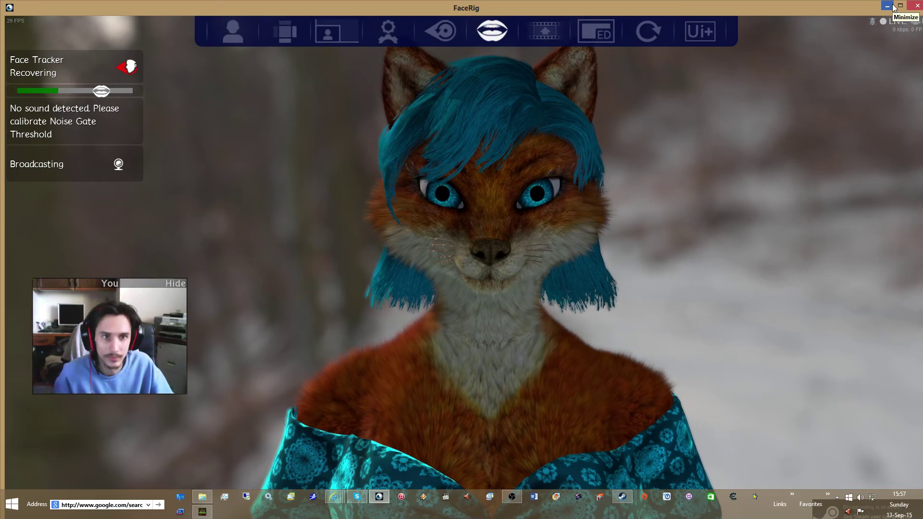
# Switch FaceRig to the complex interface with broadcasting on, close its settings, and calibrate the newly detected face
pyautogui.click(701, 34)
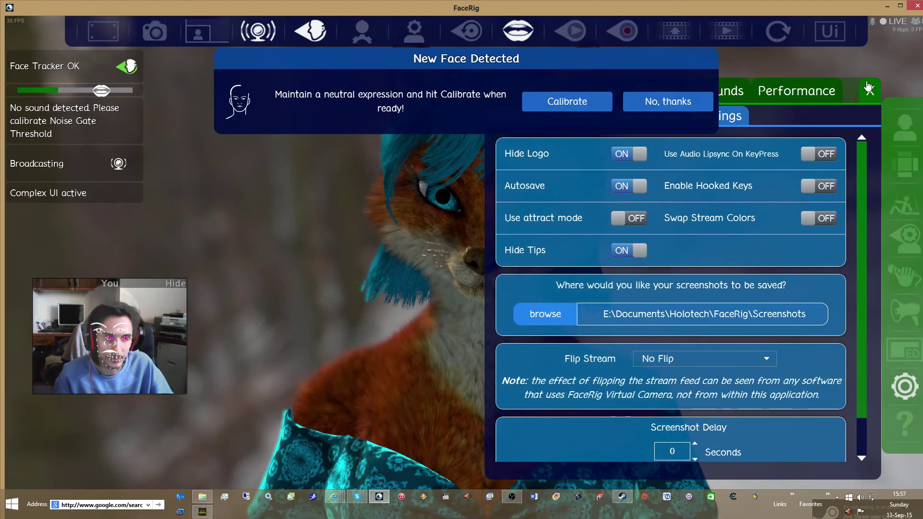
pyautogui.click(869, 88)
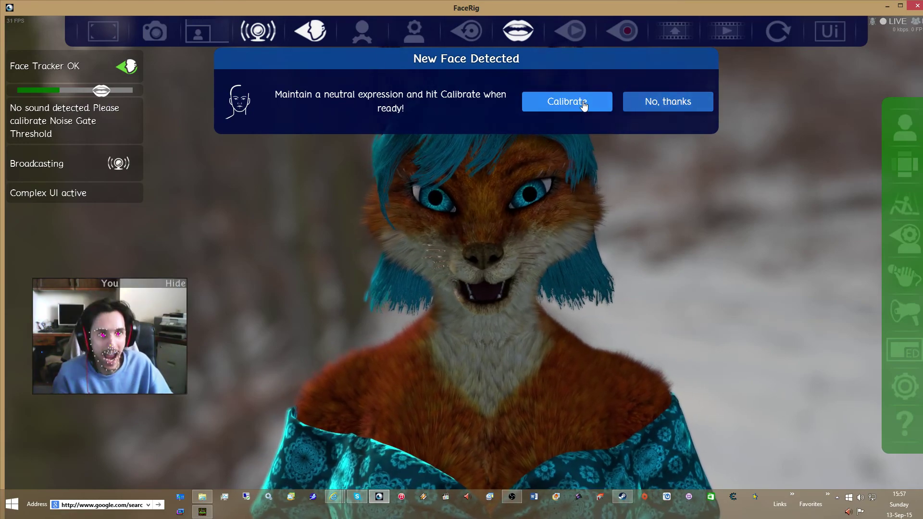
pyautogui.click(582, 103)
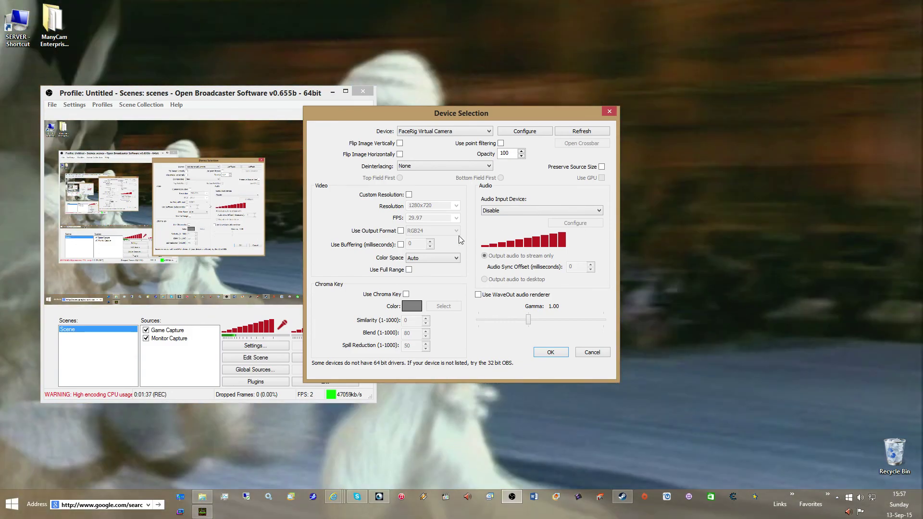
# Back in Open Broadcaster Software, give the FaceRig capture a custom resolution of 480x270 and accept the device settings
pyautogui.click(409, 194)
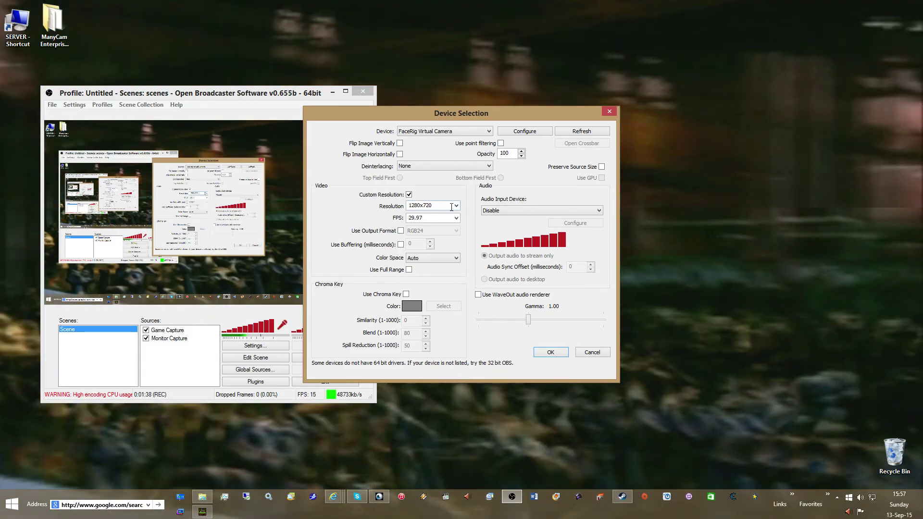
pyautogui.click(455, 206)
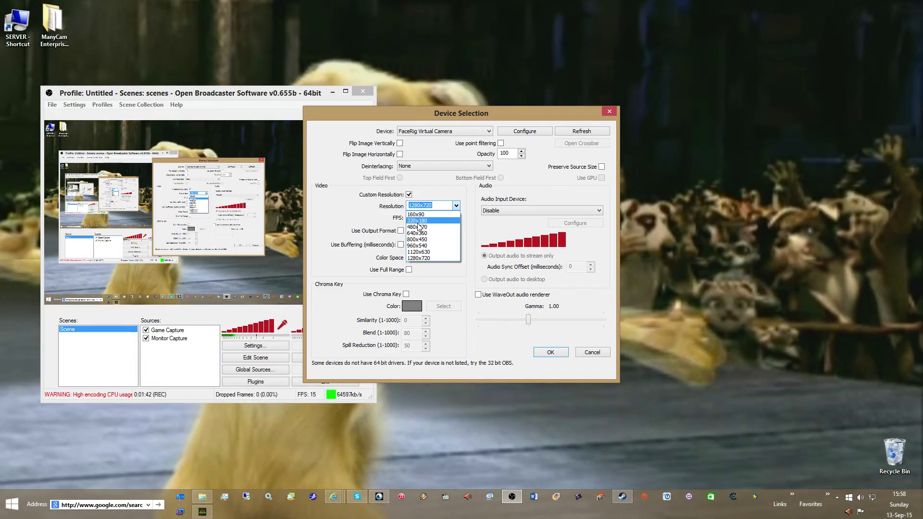
pyautogui.click(426, 226)
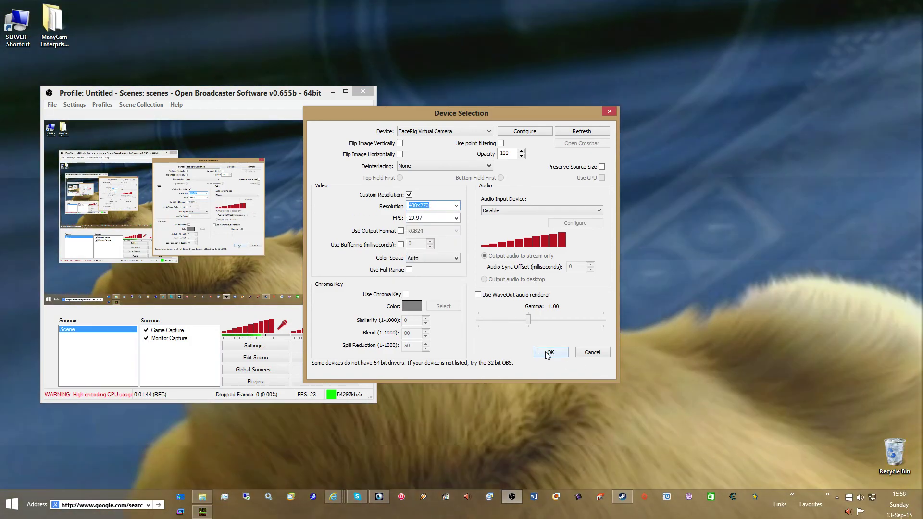
pyautogui.click(548, 353)
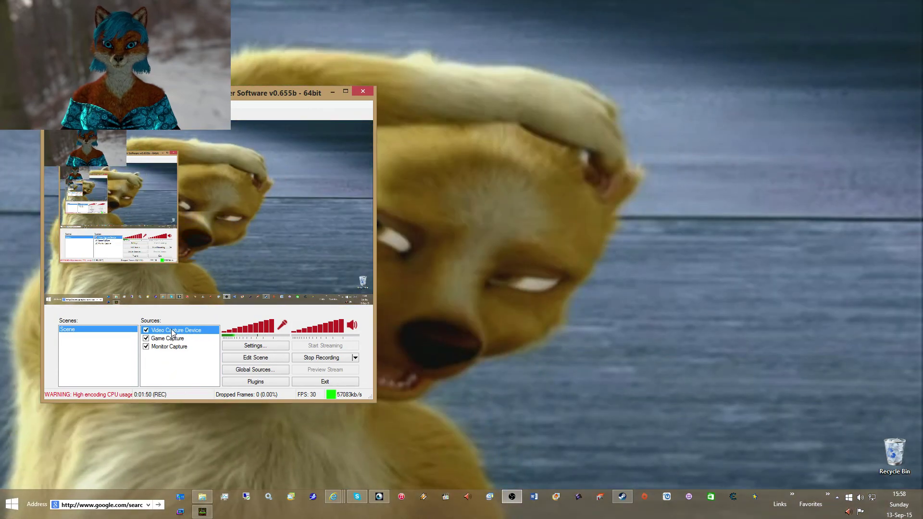
# Position the Video Capture Device source at the right edge and bottom of the scene
pyautogui.rightClick(173, 332)
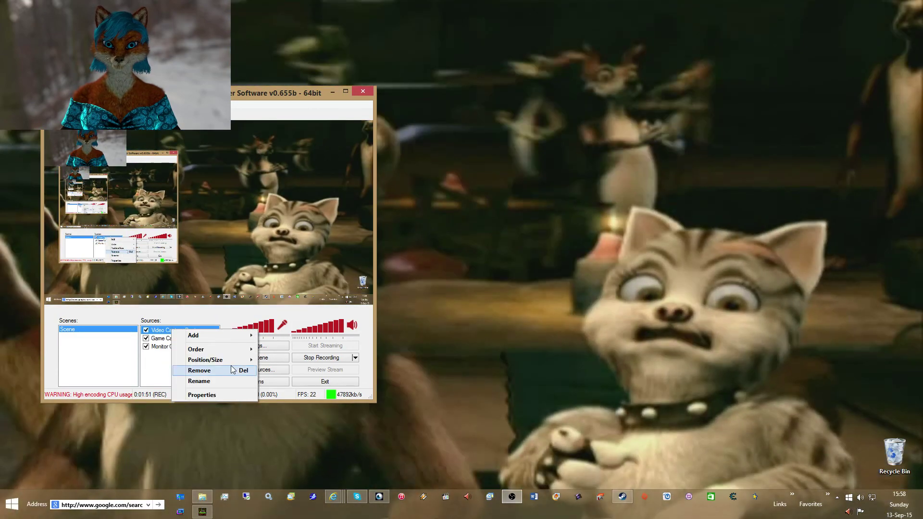
pyautogui.moveTo(212, 359)
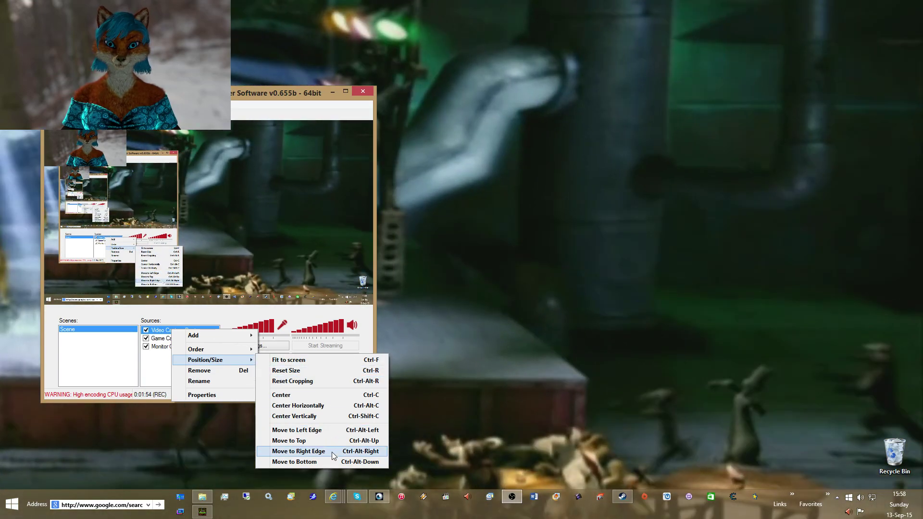
pyautogui.click(333, 452)
pyautogui.rightClick(310, 148)
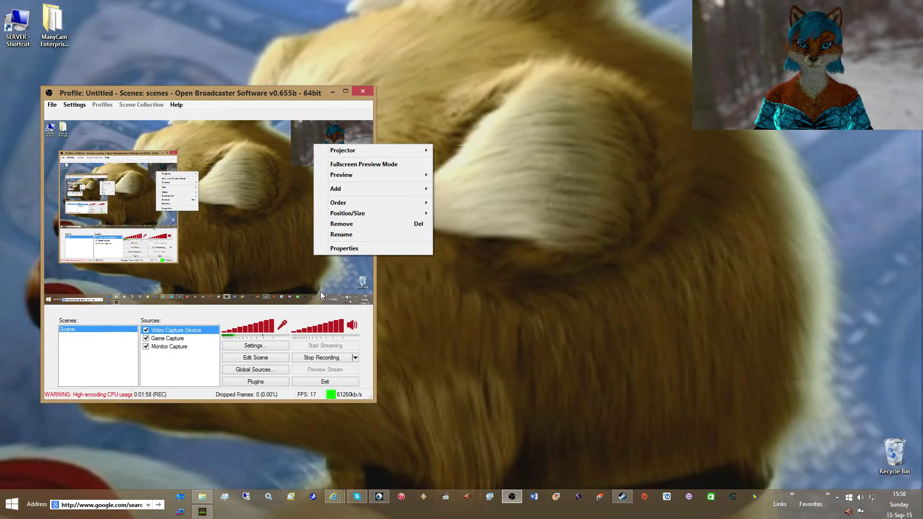
pyautogui.moveTo(419, 220)
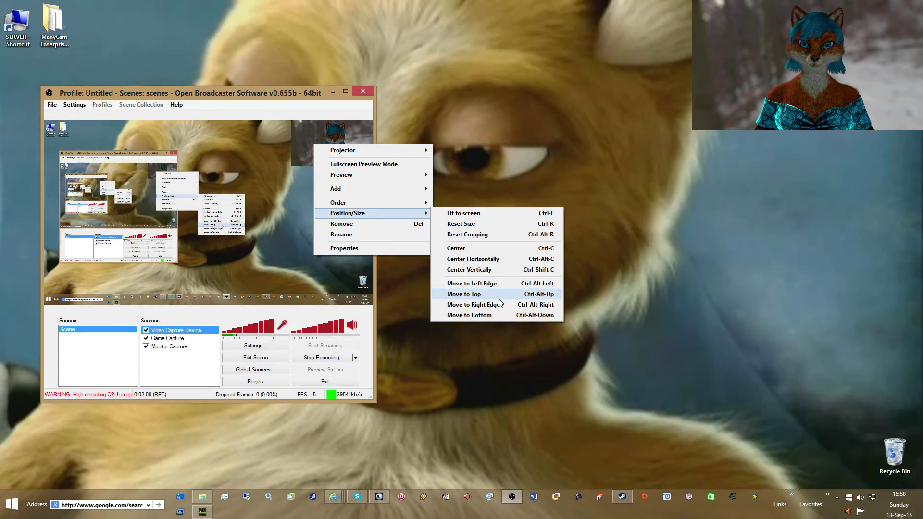
pyautogui.click(492, 315)
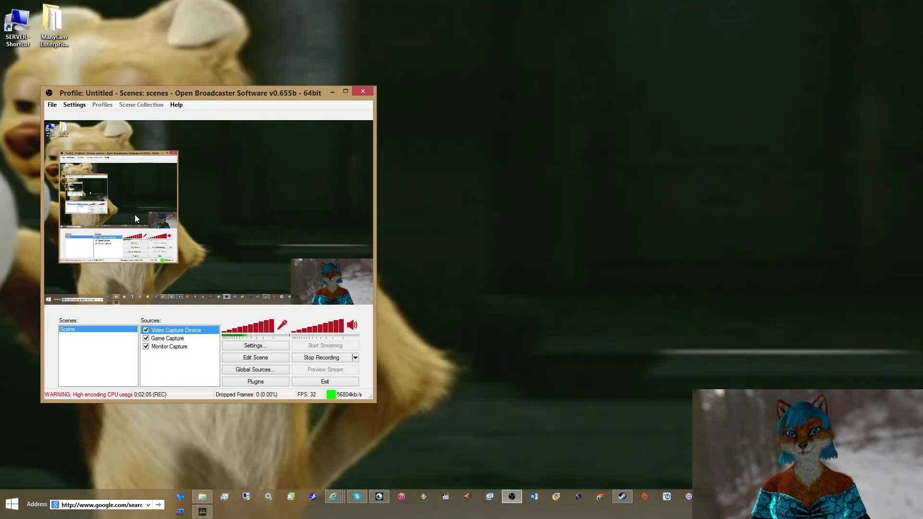
pyautogui.moveTo(242, 94); pyautogui.dragTo(485, 85)
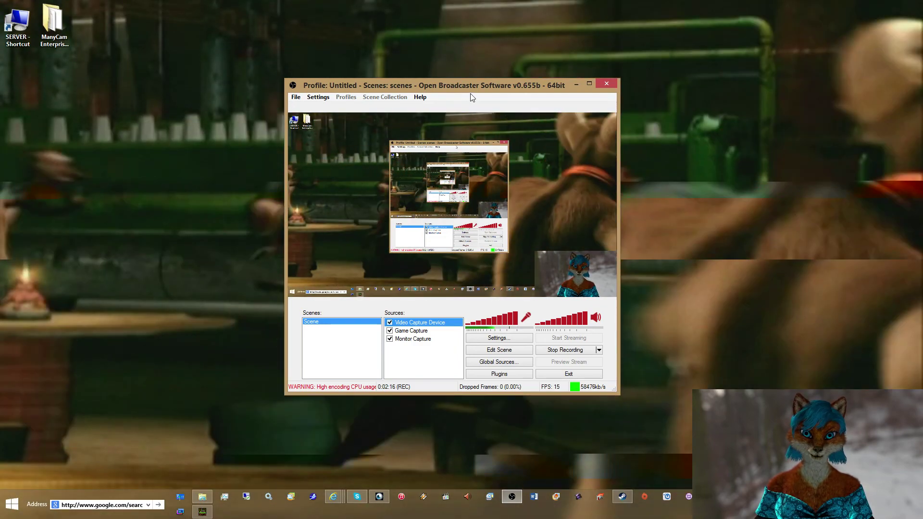
pyautogui.moveTo(467, 83); pyautogui.dragTo(250, 118)
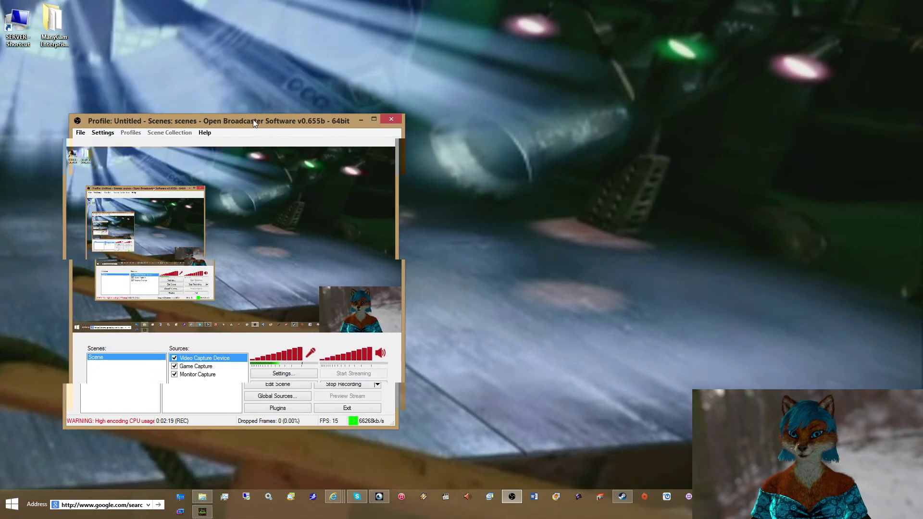
# Minimize Open Broadcaster Software, switch to the ZKW-Reborn game, and enable Full Screen in its general options
pyautogui.press('super+Down')
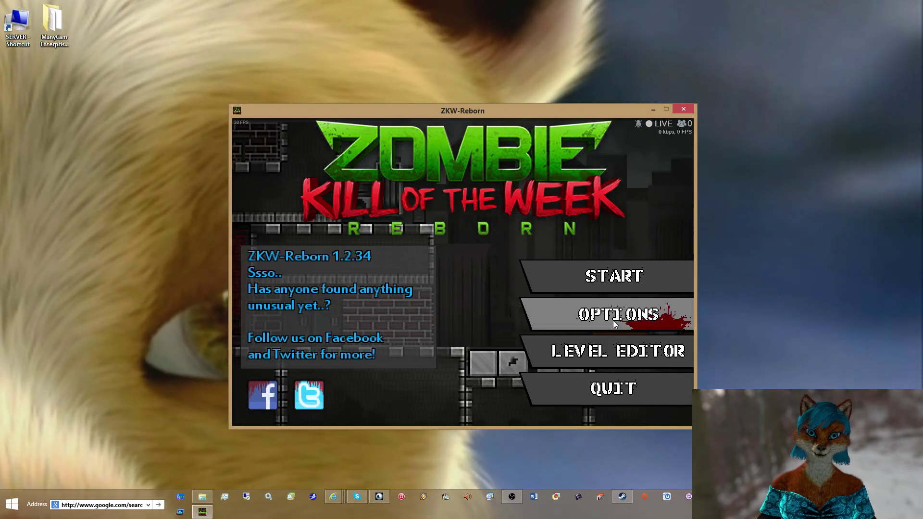
pyautogui.click(614, 324)
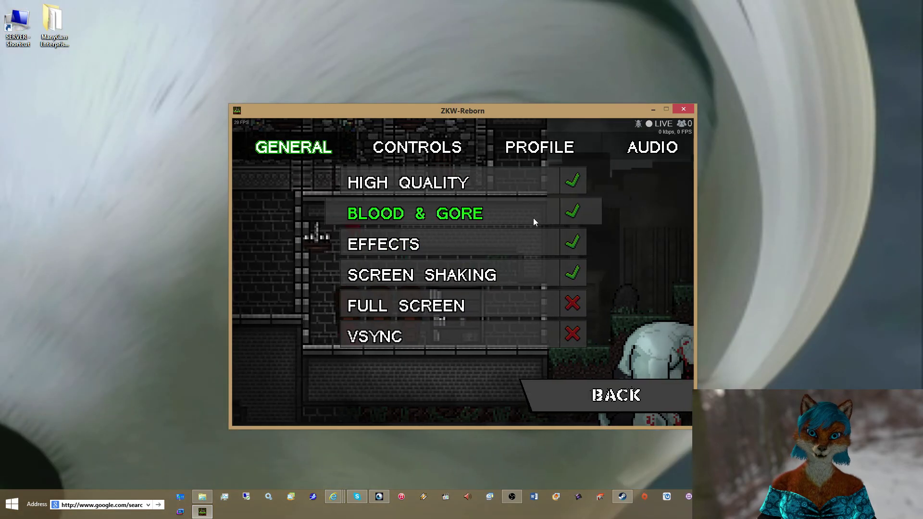
pyautogui.click(573, 304)
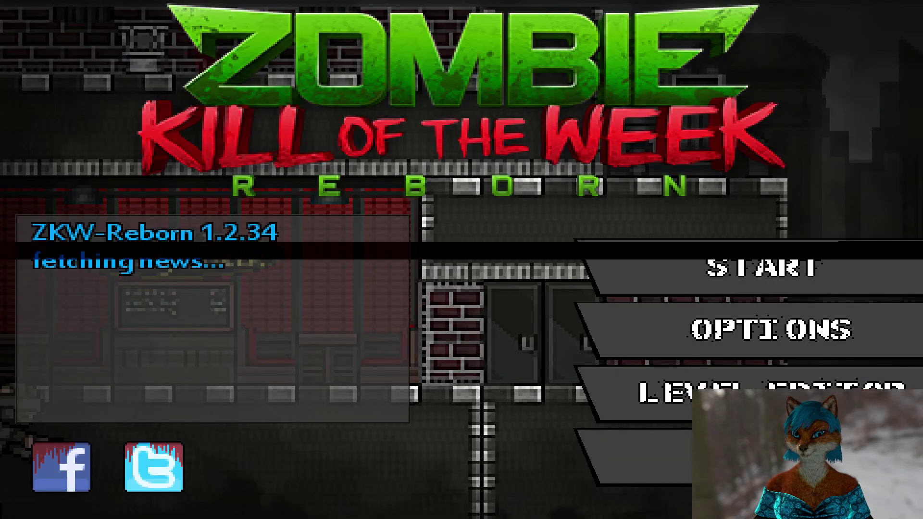